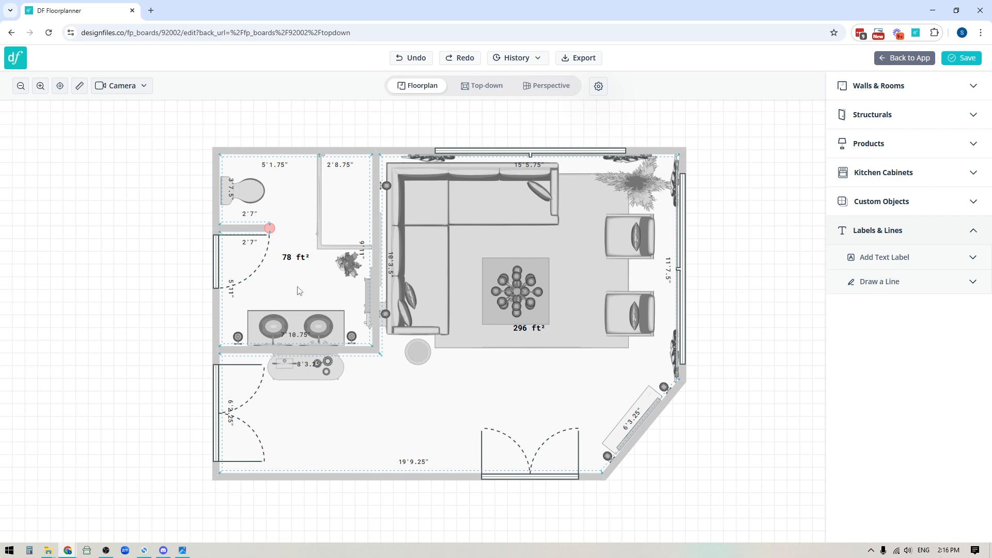
Name the 78 ft² room in the floor plan "Bathroom".
{"action": "left_click", "coordinate": [297, 287]}
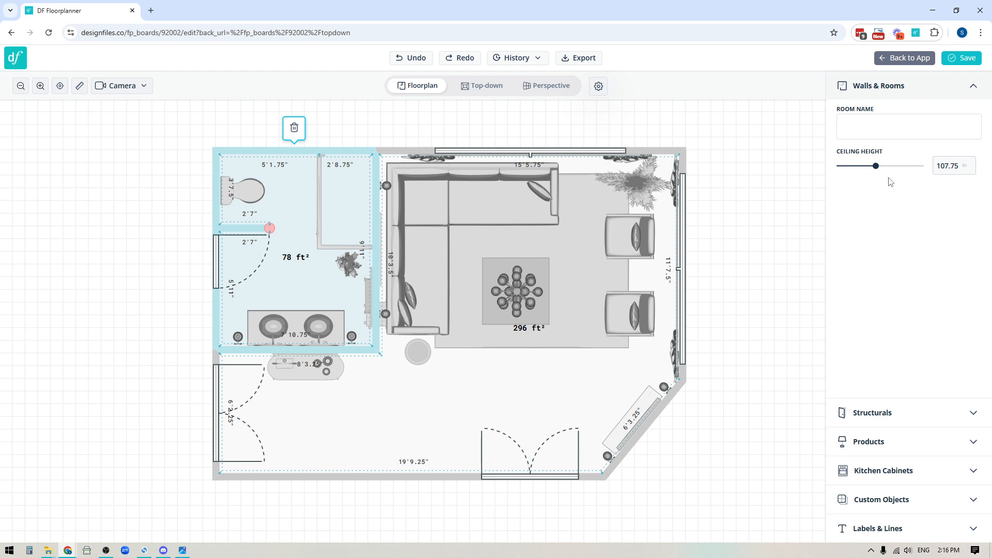
{"action": "left_click", "coordinate": [849, 120]}
{"action": "type", "text": "Bathroom"}
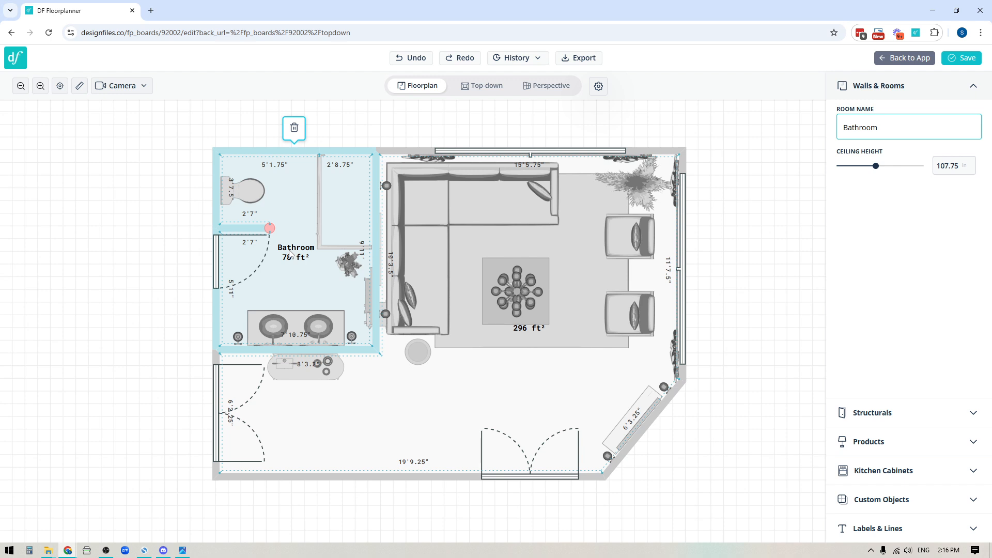
Name the large furnished room with the sectional sofa "Living Room" and deselect it.
{"action": "left_click", "coordinate": [516, 385]}
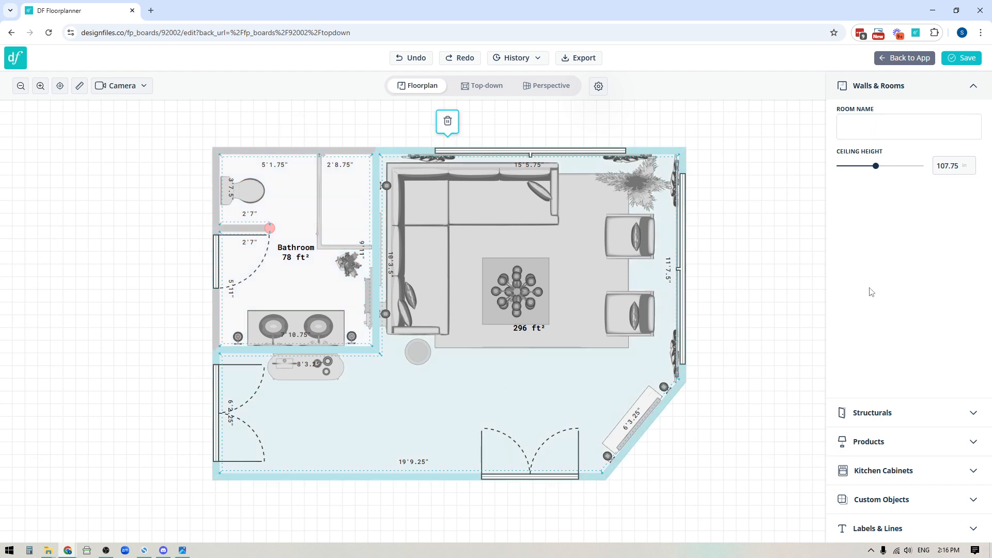
{"action": "left_click", "coordinate": [856, 126]}
{"action": "type", "text": "Living Room"}
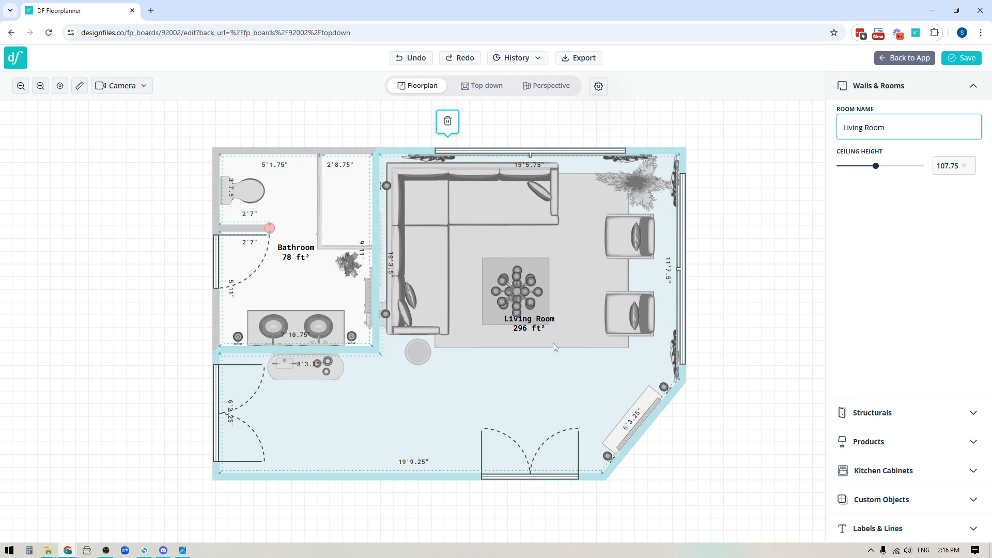
{"action": "left_click", "coordinate": [795, 390]}
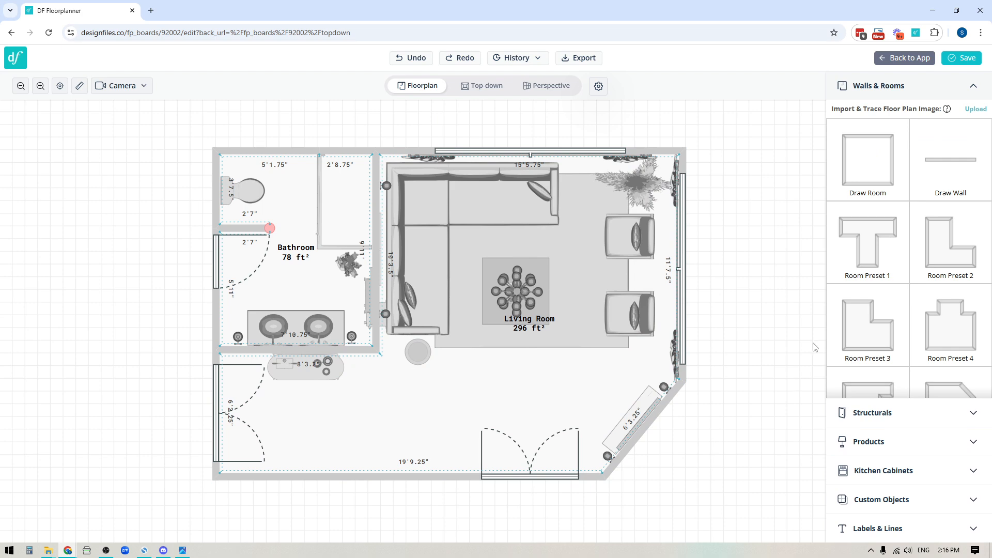
Display the dimensions of the lower Ross Chair in the living room and deselect it.
{"action": "left_click", "coordinate": [615, 317]}
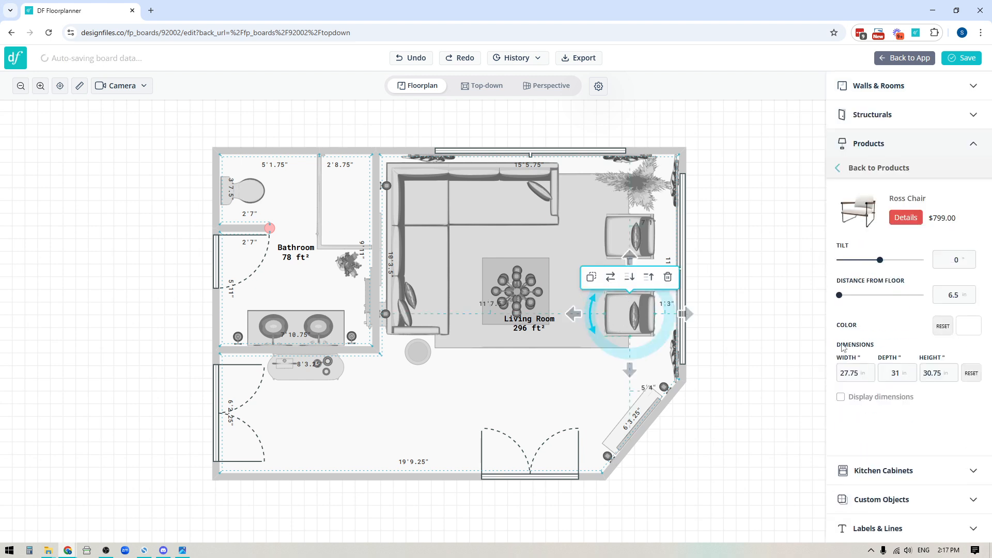
{"action": "left_click", "coordinate": [841, 397]}
{"action": "left_click", "coordinate": [758, 421]}
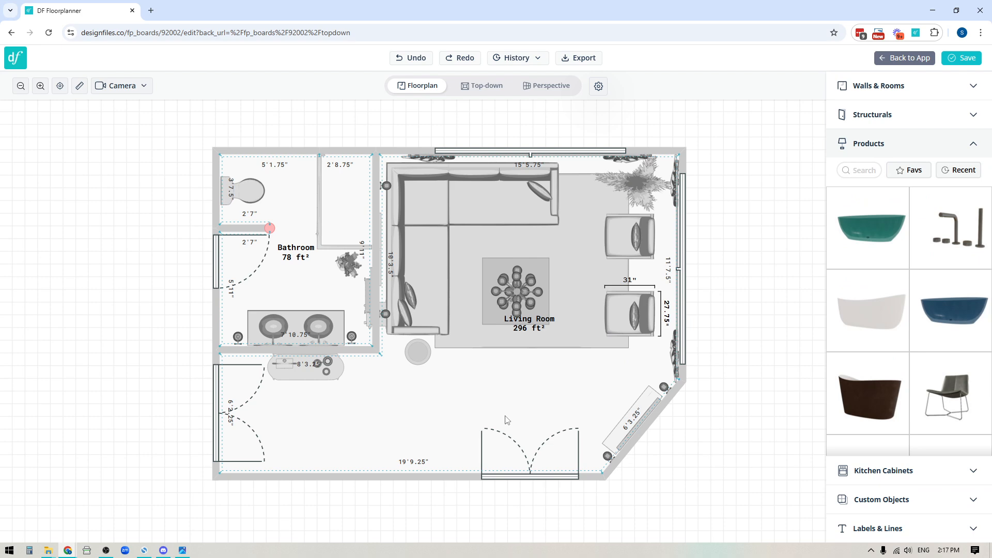
Add a text label reading "skdjfklsdjfsflksfjkl" just below the living room's lower double door.
{"action": "left_click", "coordinate": [889, 530]}
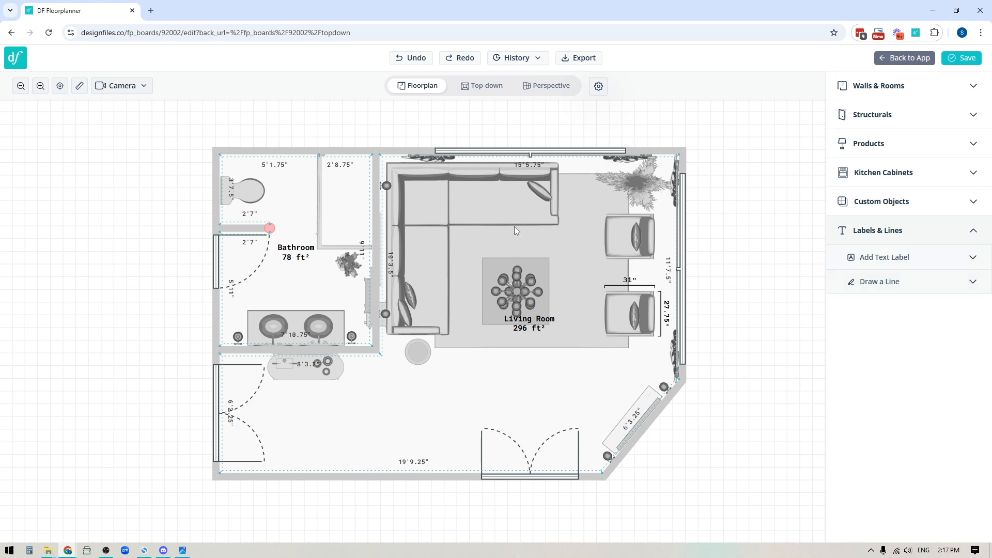
{"action": "left_click", "coordinate": [889, 263]}
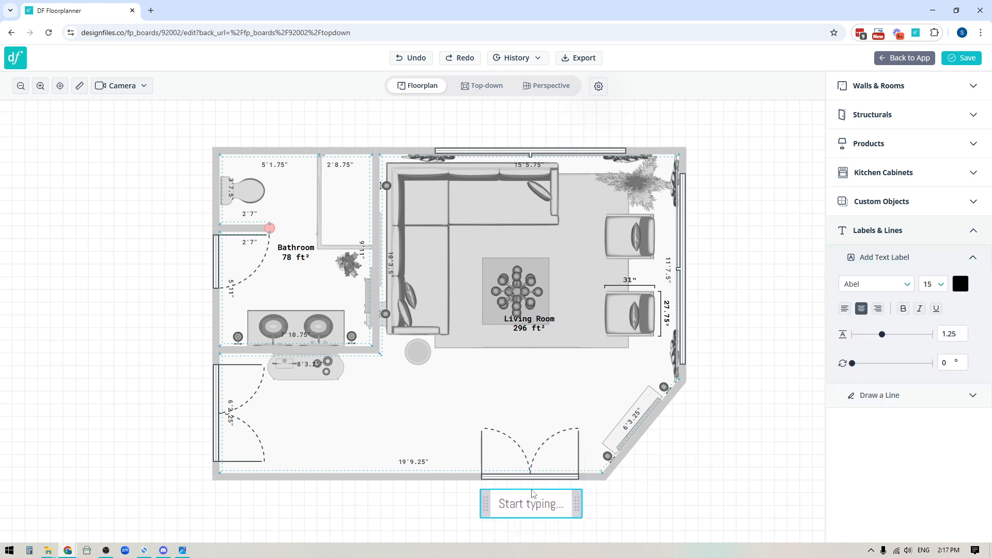
{"action": "left_click", "coordinate": [533, 498]}
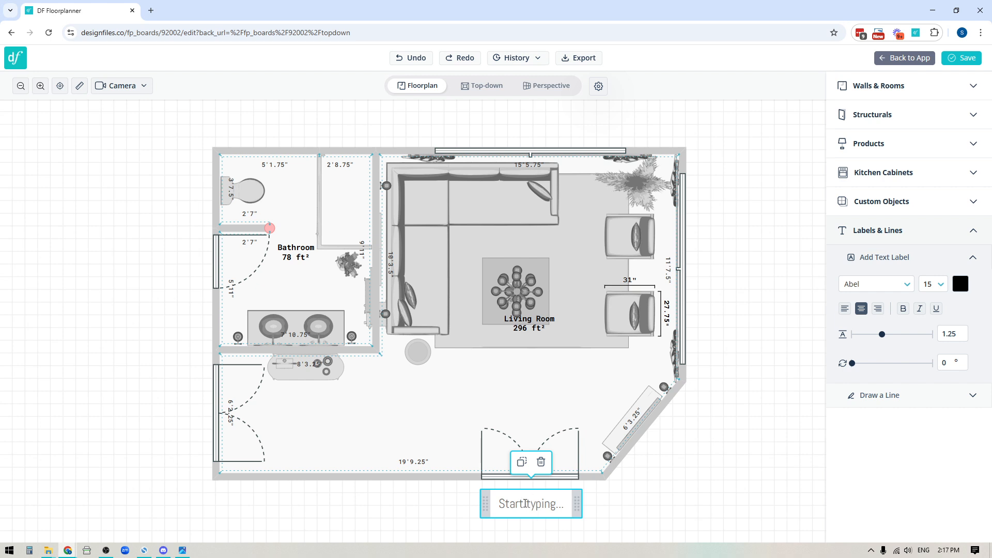
{"action": "type", "text": "skdjfklsdjfsflksfjkl"}
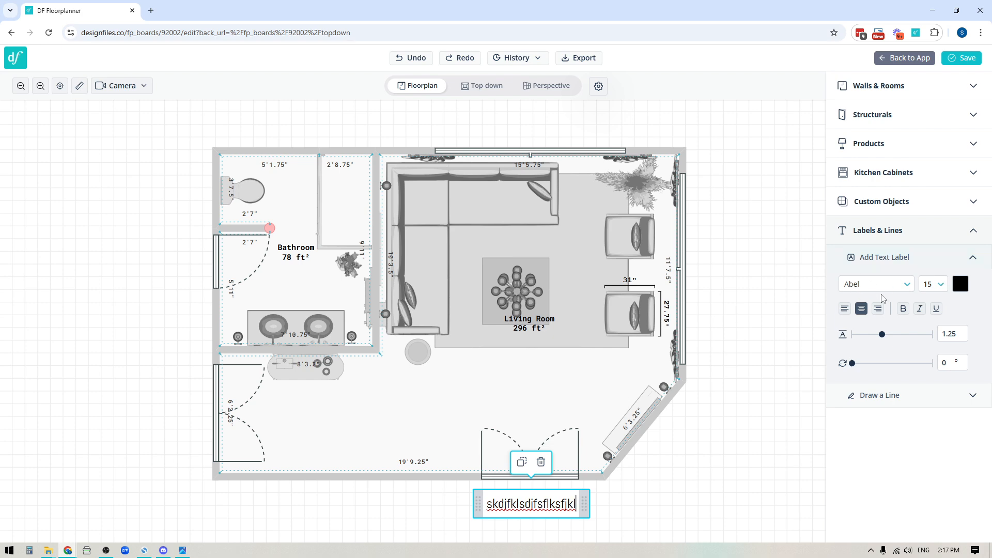
Format the text label in Abel, size 12, with the dark red colour #791212.
{"action": "left_click", "coordinate": [901, 288]}
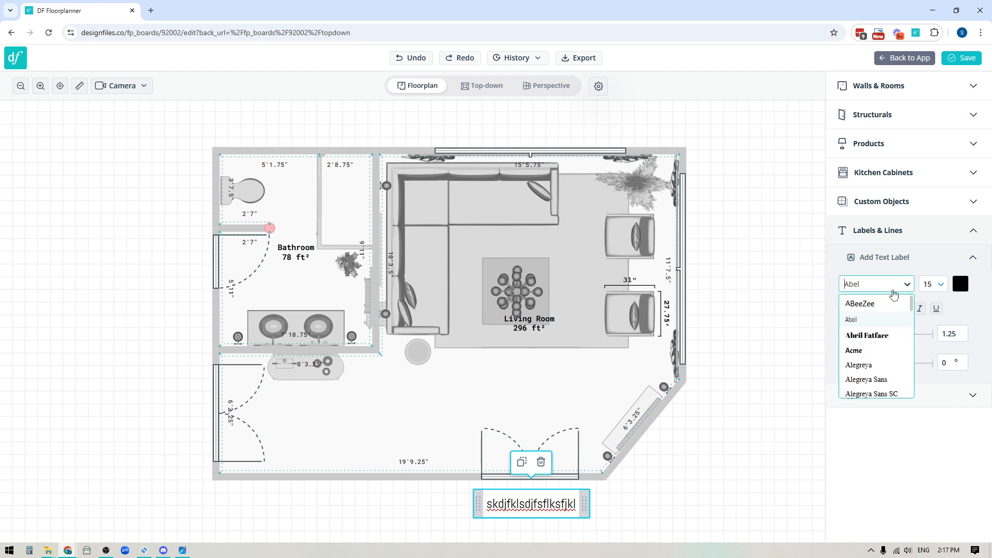
{"action": "left_click", "coordinate": [859, 323]}
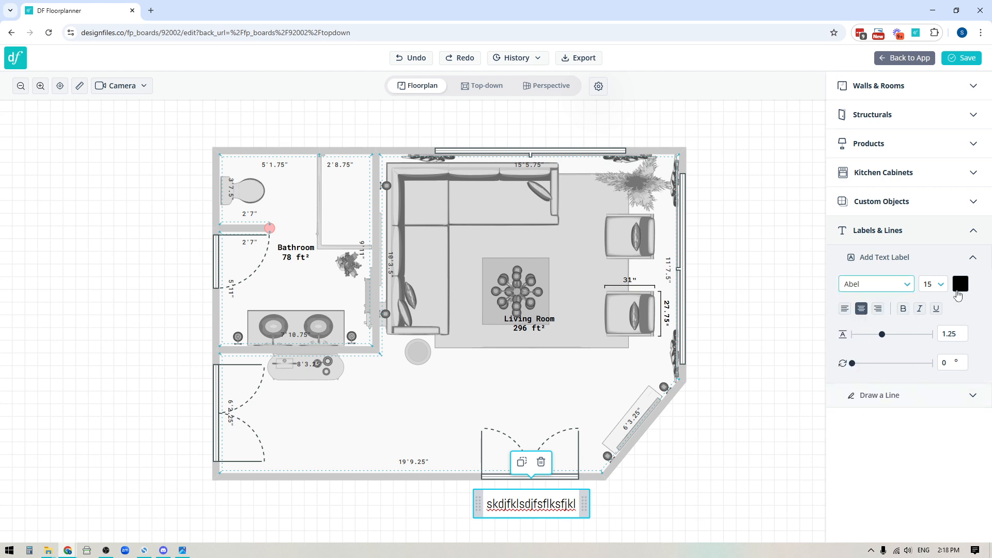
{"action": "left_click", "coordinate": [941, 285]}
{"action": "left_click", "coordinate": [933, 304]}
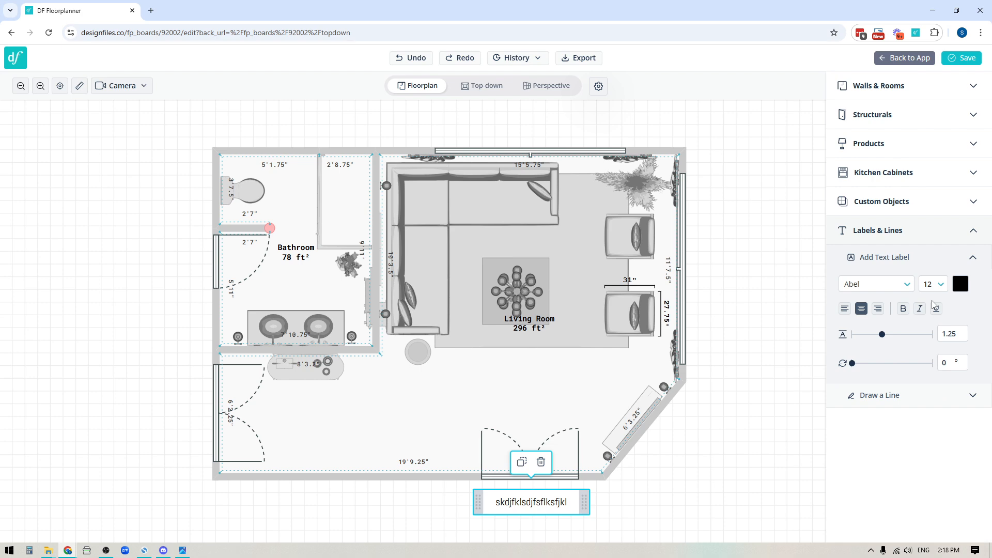
{"action": "left_click", "coordinate": [963, 290]}
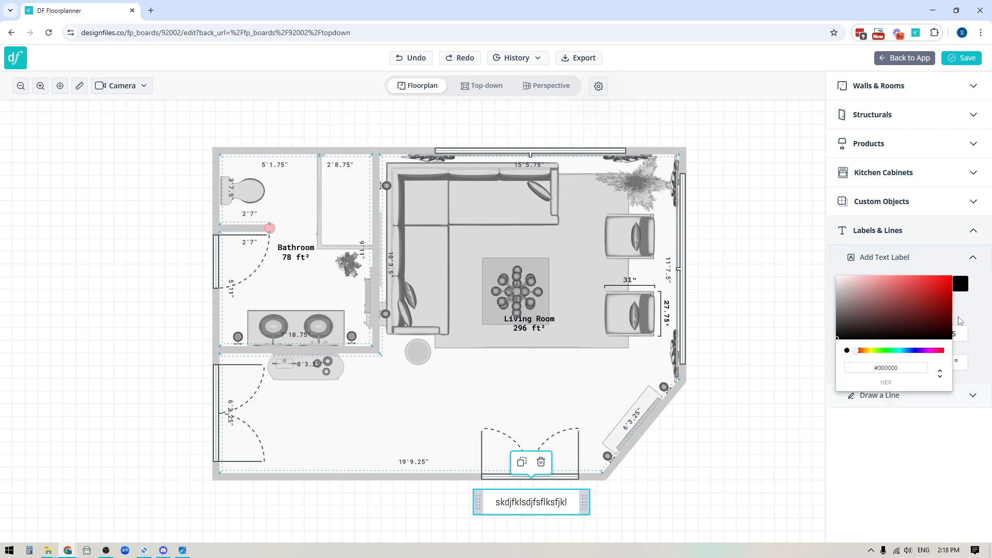
{"action": "mouse_move", "coordinate": [878, 324]}
{"action": "left_mouse_down"}
{"action": "mouse_move", "coordinate": [933, 302]}
{"action": "mouse_move", "coordinate": [929, 323]}
{"action": "mouse_move", "coordinate": [936, 310]}
{"action": "left_mouse_up"}
Place a wider duplicate of the red label outside the plan beside the bathroom, with the text "fighopihofghofgkh;".
{"action": "left_click", "coordinate": [521, 466]}
{"action": "left_click", "coordinate": [119, 302]}
{"action": "left_click", "coordinate": [149, 303]}
{"action": "left_click_drag", "start_coordinate": [156, 307], "coordinate": [62, 304]}
{"action": "type", "text": "fighop"}
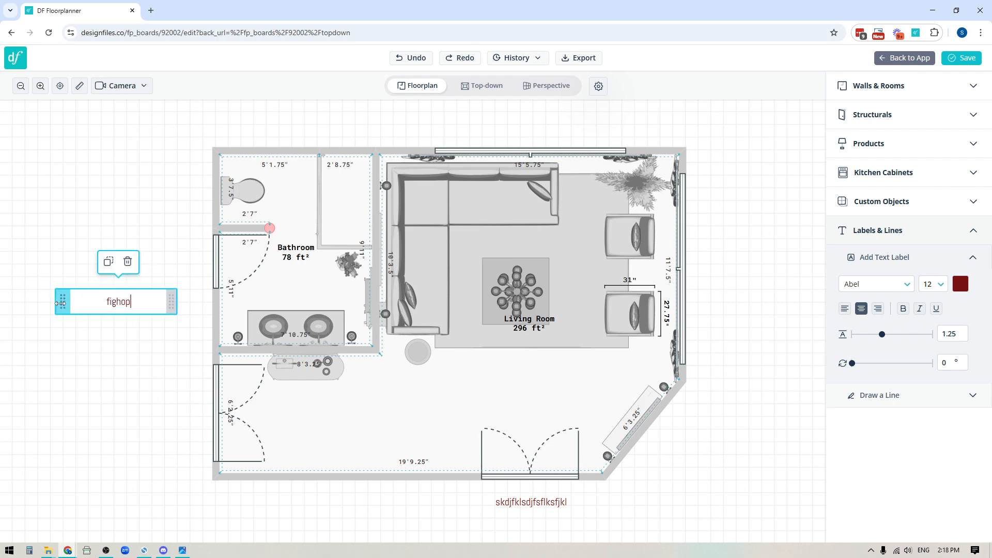
{"action": "type", "text": "ihofghofgkh;"}
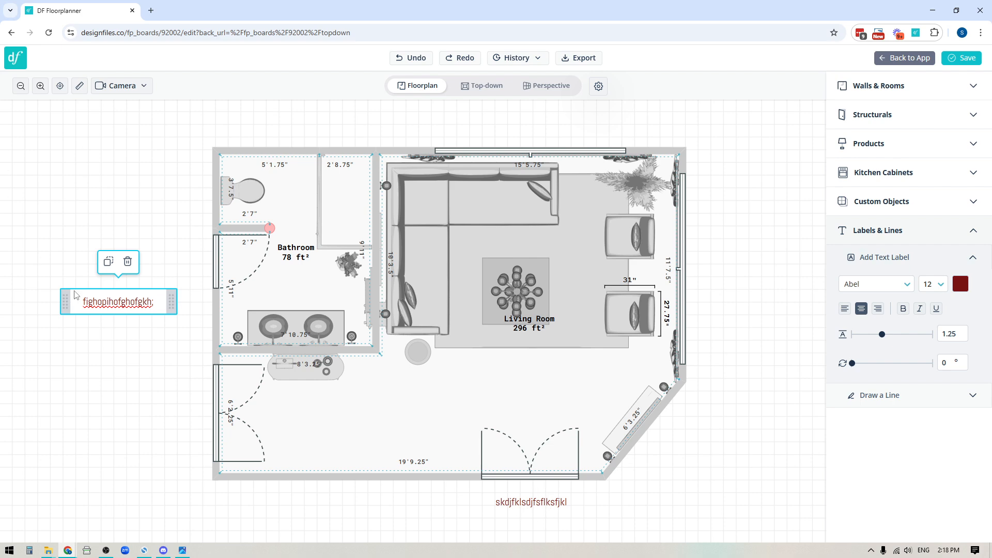
Delete both red text labels, the copy beside the bathroom and the original below the double door.
{"action": "left_click", "coordinate": [128, 262]}
{"action": "left_click", "coordinate": [524, 504]}
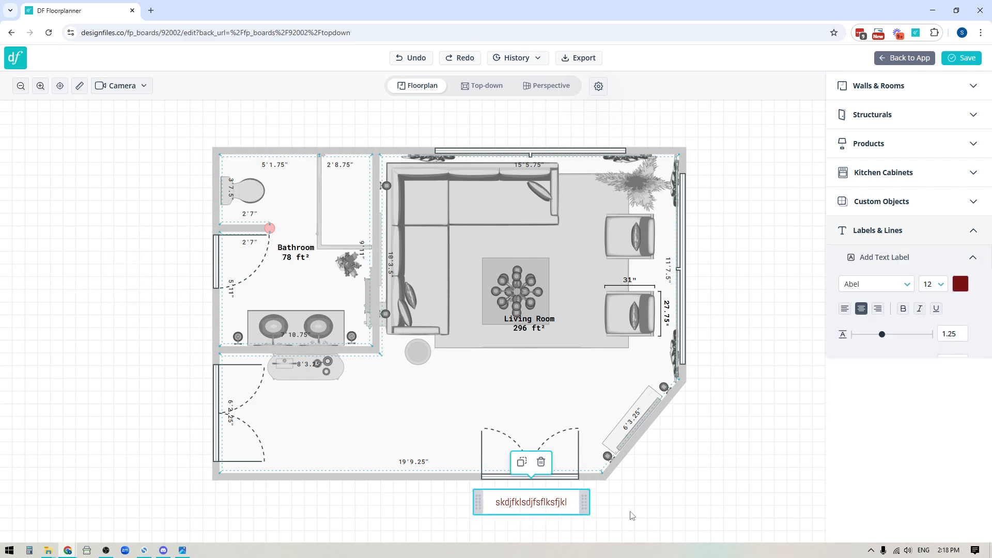
{"action": "left_click", "coordinate": [538, 460]}
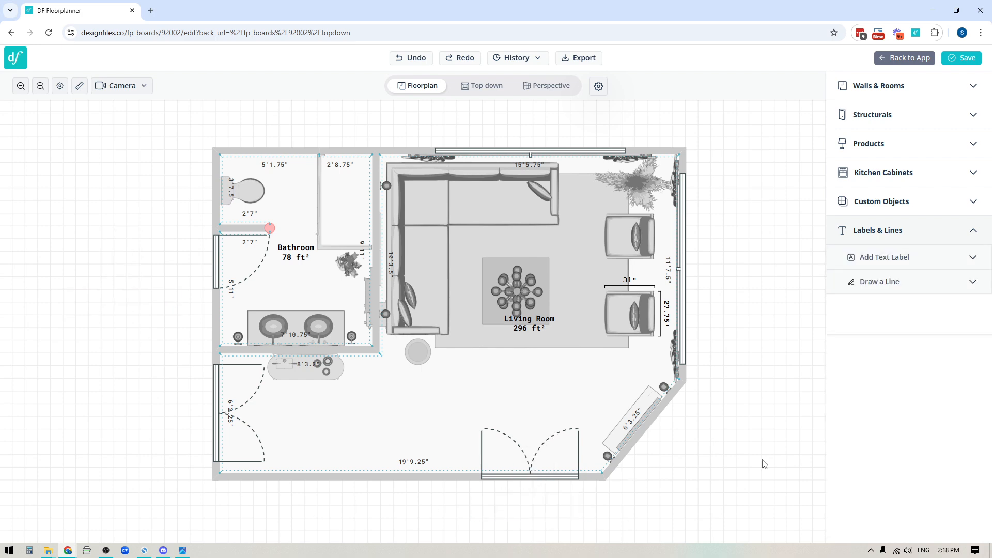
Set up the line drawing tool with a dashed line style and a perpendicular bar at both the start and the end.
{"action": "left_click", "coordinate": [873, 286]}
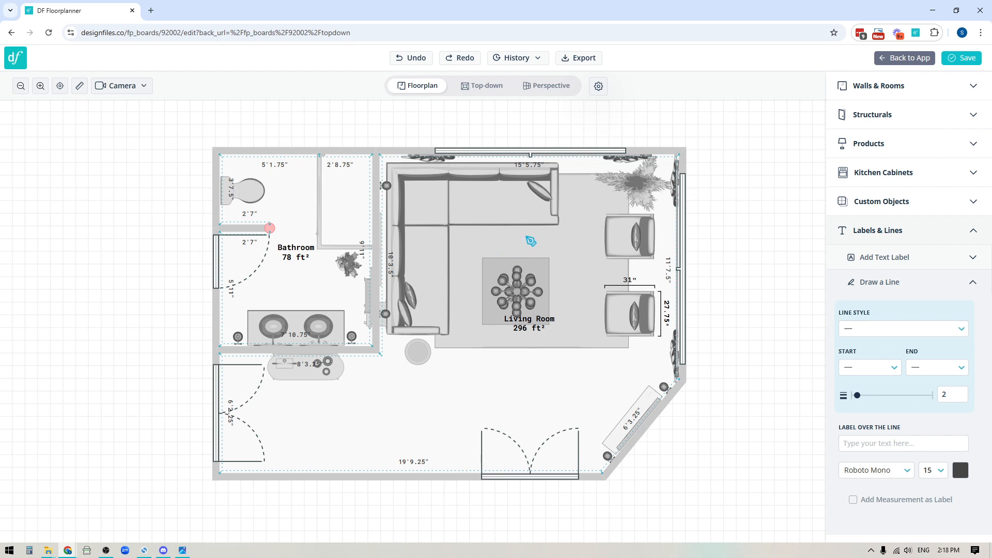
{"action": "left_click", "coordinate": [915, 333]}
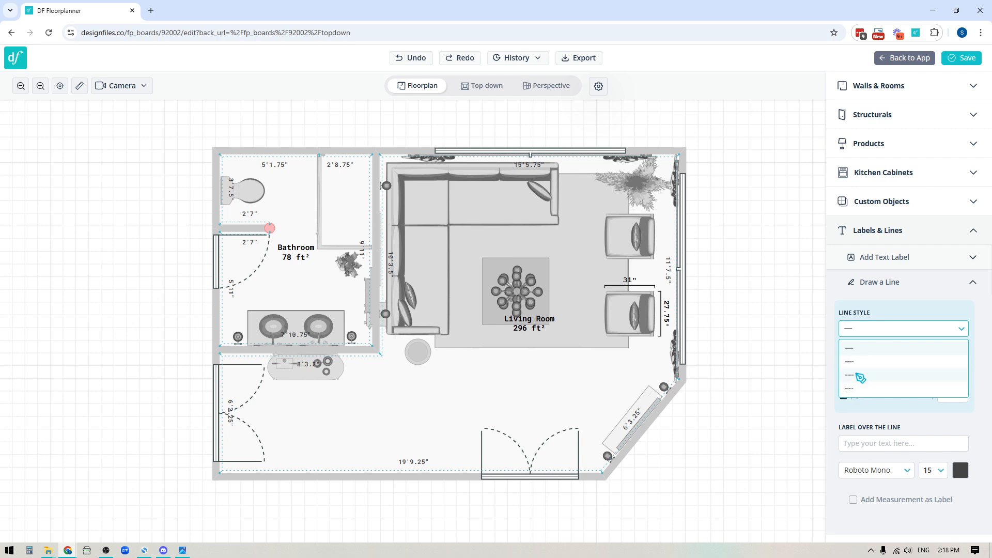
{"action": "left_click", "coordinate": [858, 364]}
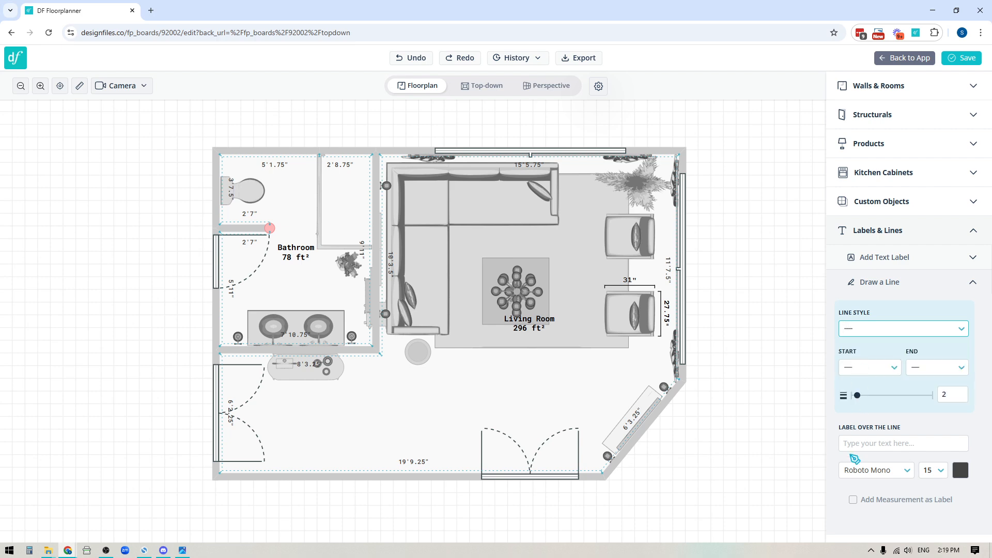
{"action": "left_click", "coordinate": [895, 368]}
{"action": "left_click", "coordinate": [856, 401]}
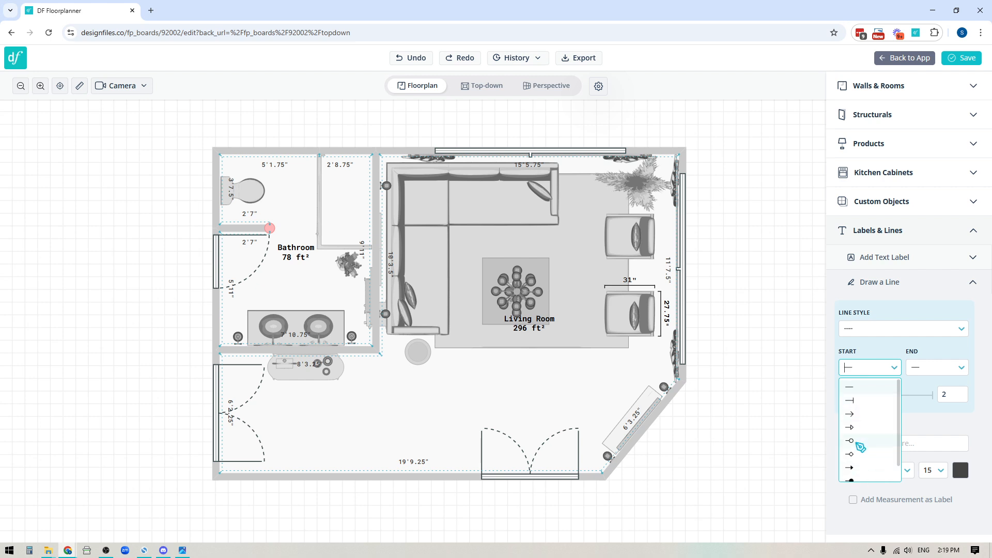
{"action": "left_click", "coordinate": [856, 401]}
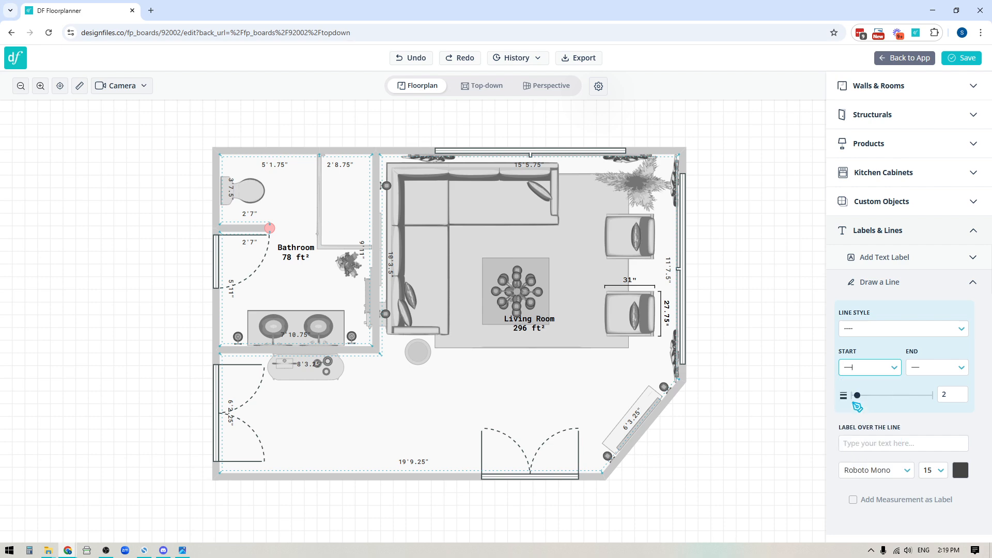
{"action": "left_click", "coordinate": [928, 373]}
{"action": "left_click", "coordinate": [923, 402]}
Draw a vertical line about 1'8" long from the sofa's edge to the square coffee table and add its measurement as a label.
{"action": "left_click", "coordinate": [518, 221]}
{"action": "left_click", "coordinate": [518, 263]}
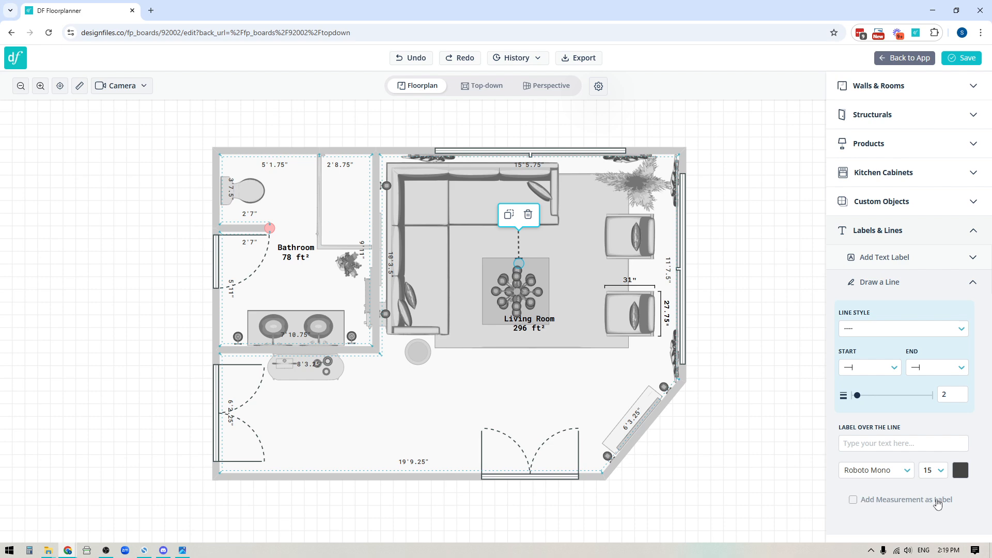
{"action": "left_click", "coordinate": [853, 500]}
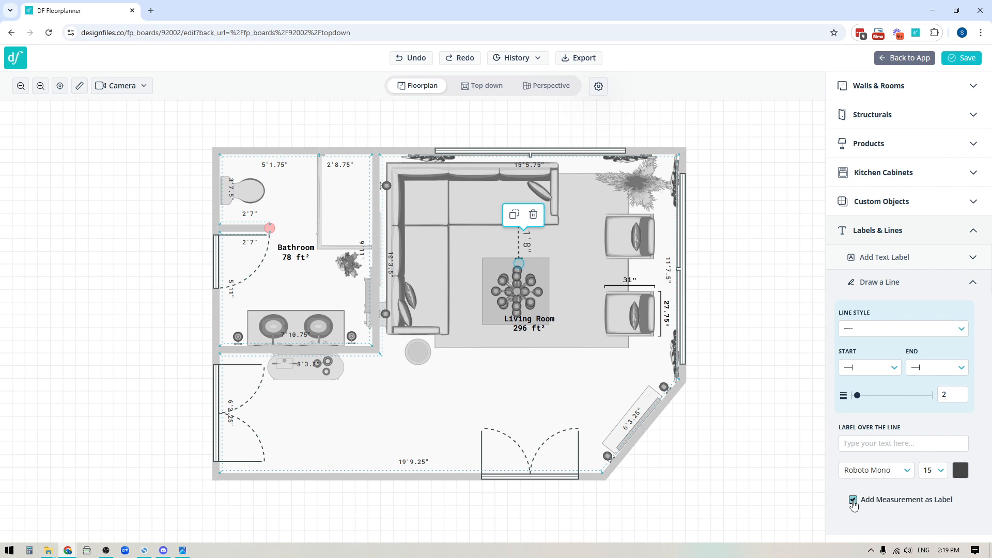